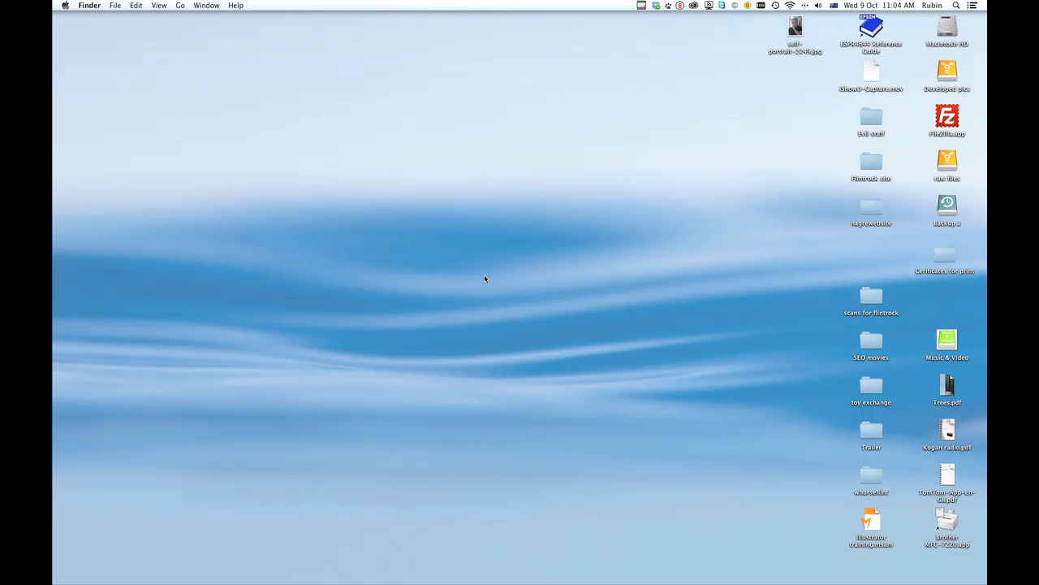
Step: Bring Illustrator forward and open Trees.pdf from the Desktop folder
mouse_move(301, 578)
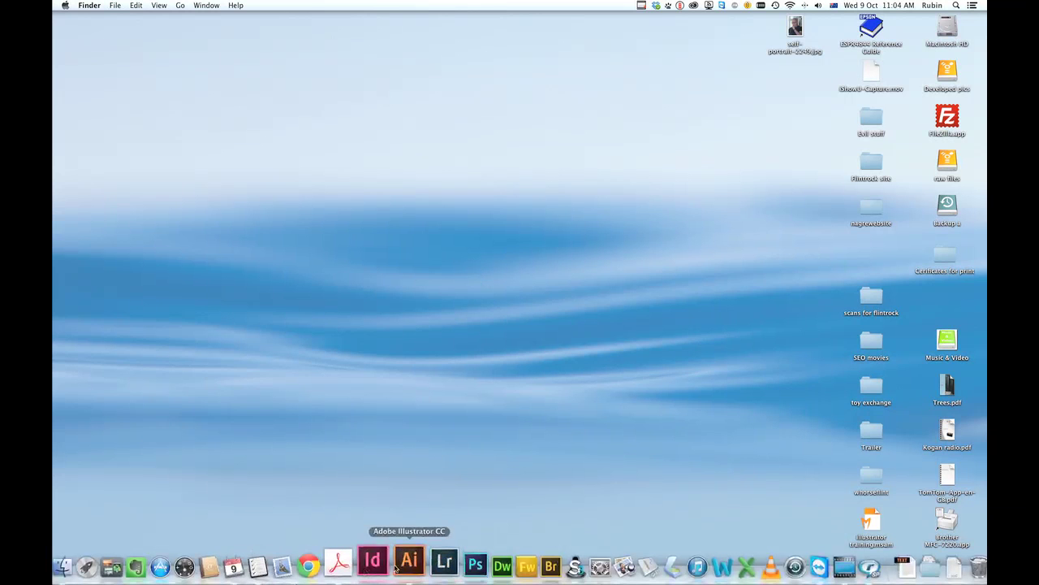
click(401, 567)
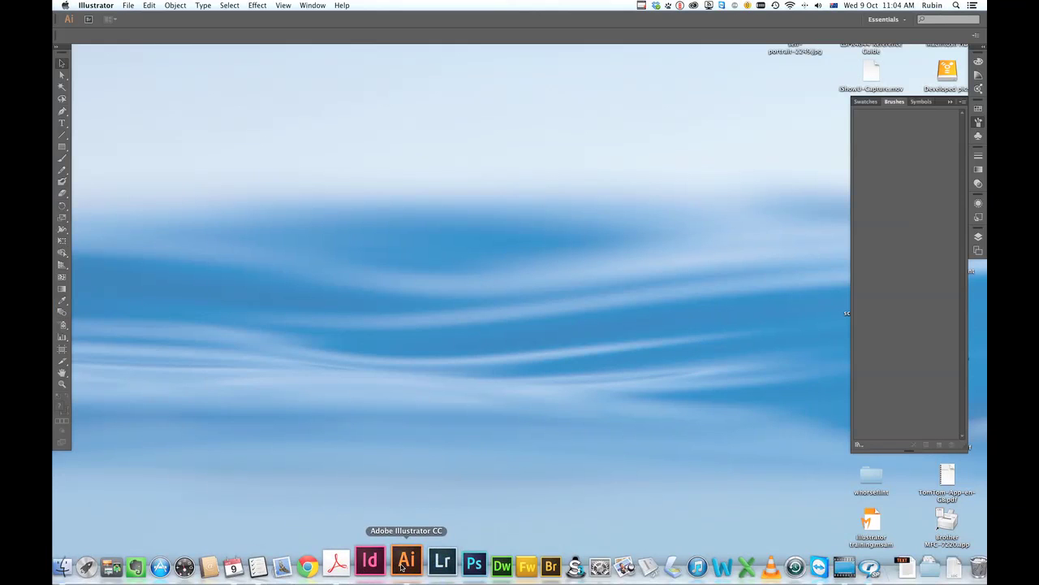
click(129, 5)
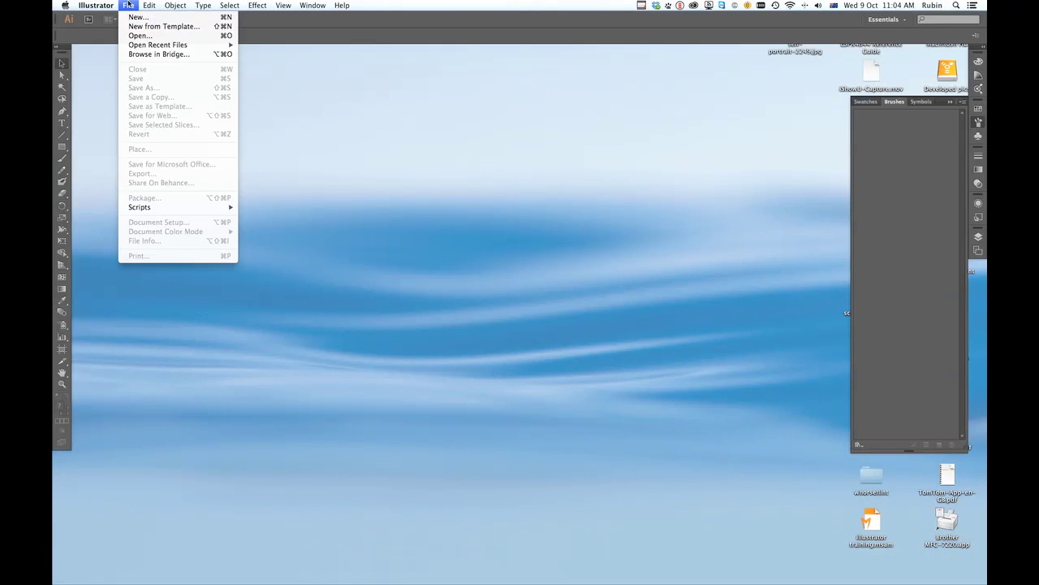
click(136, 36)
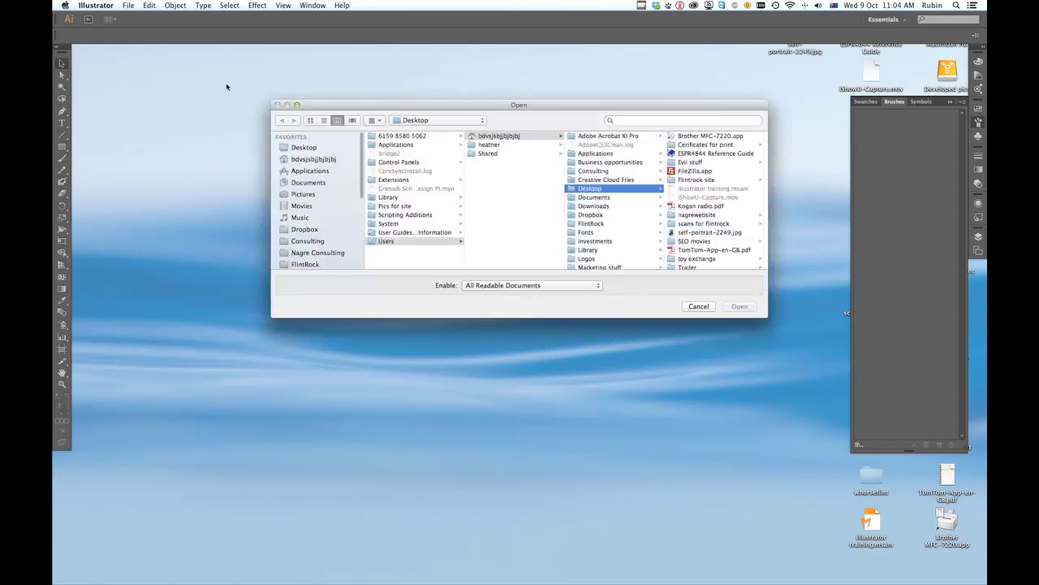
click(314, 149)
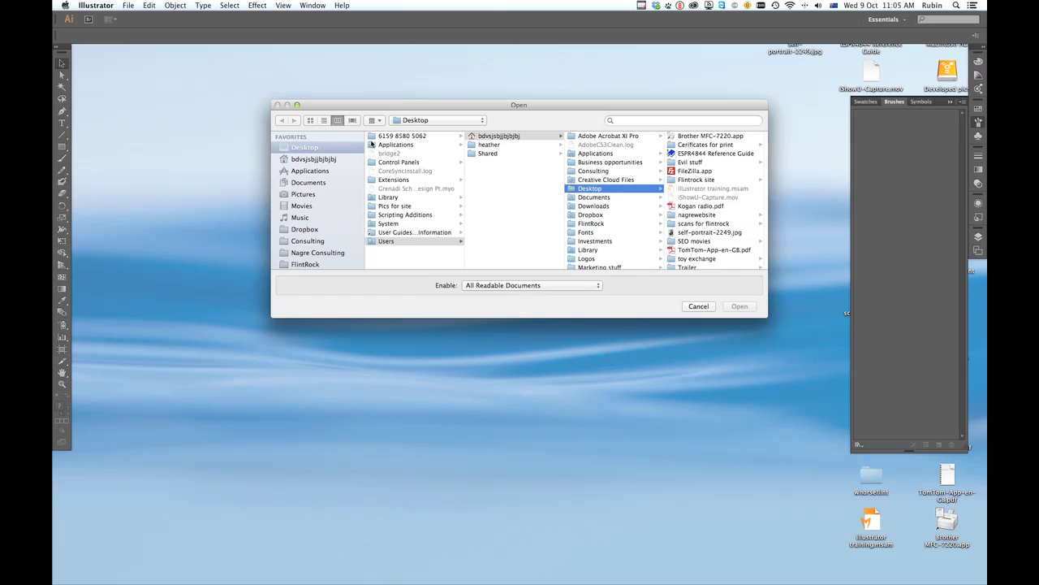
click(307, 148)
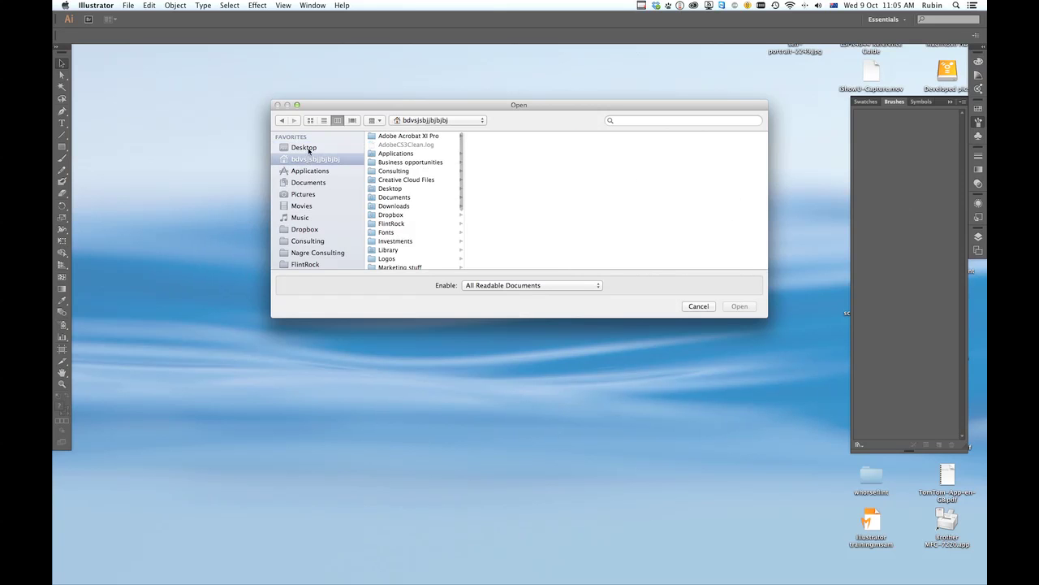
click(307, 150)
scroll(409, 199, down, 5)
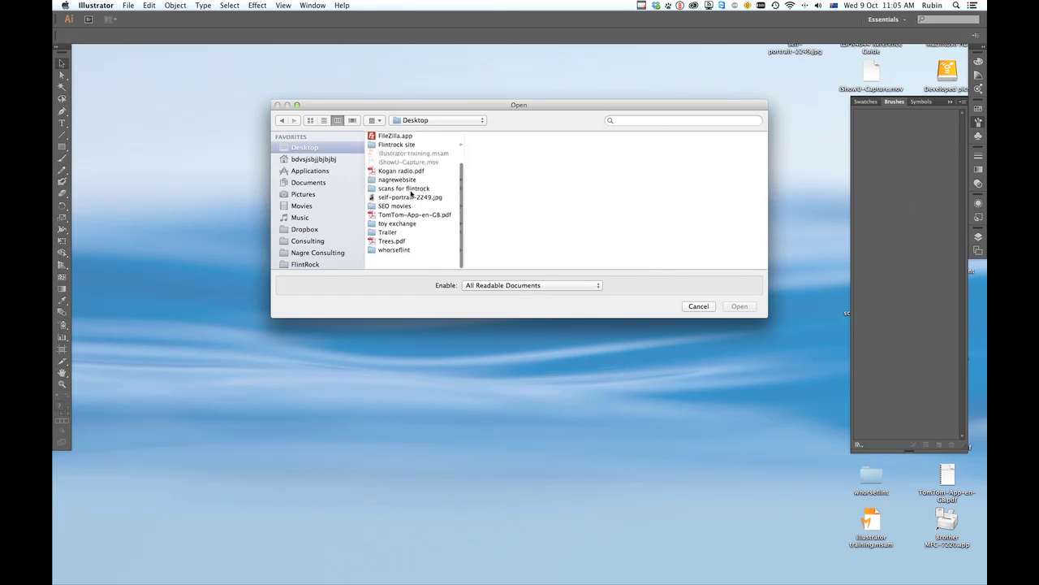
click(393, 258)
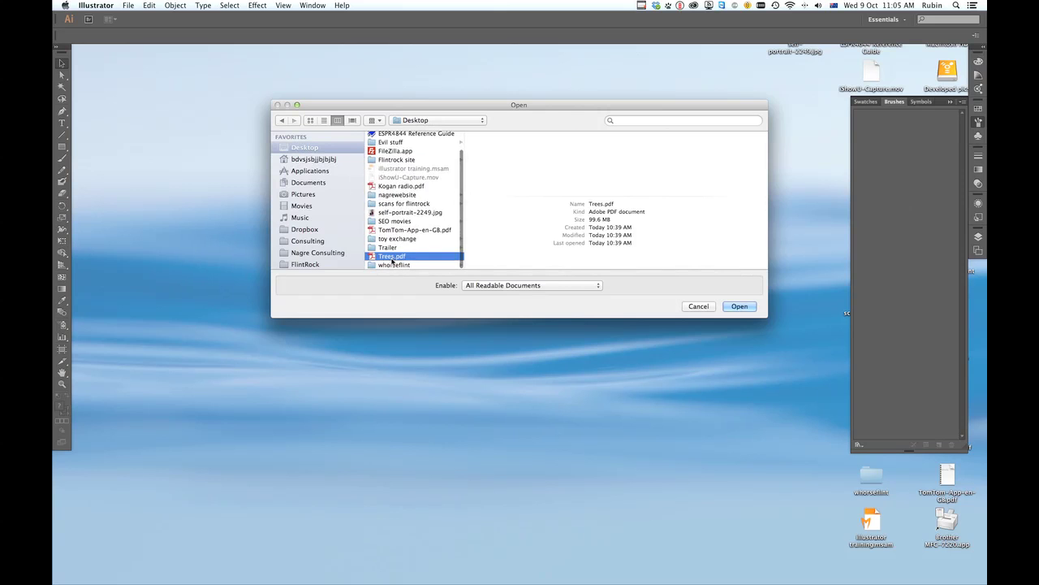
double_click(393, 259)
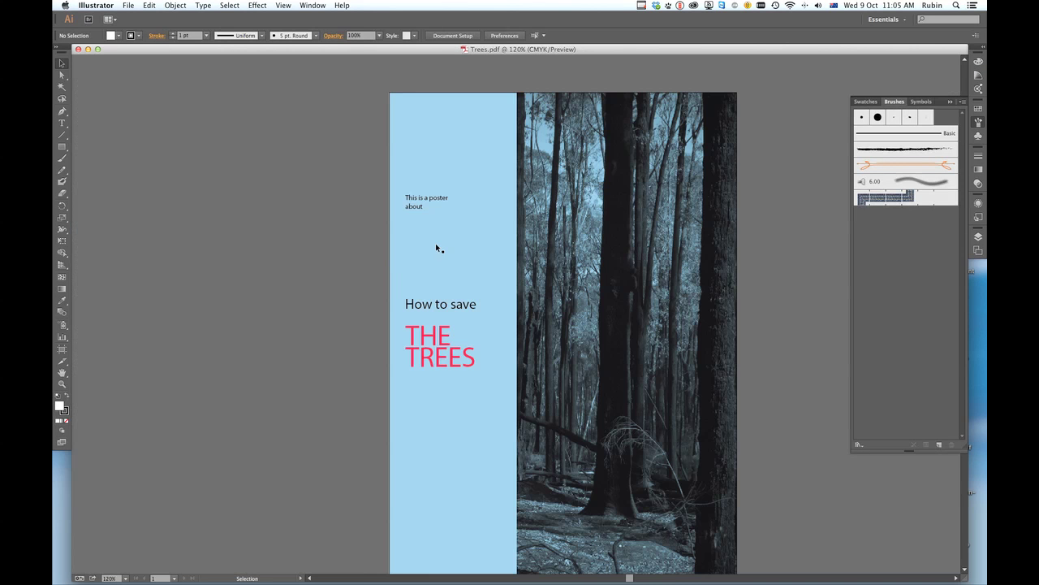
Step: Stretch the light blue panel's top-left and bottom-left corners past the page edges
scroll(449, 231, down, 2)
scroll(449, 231, up, 3)
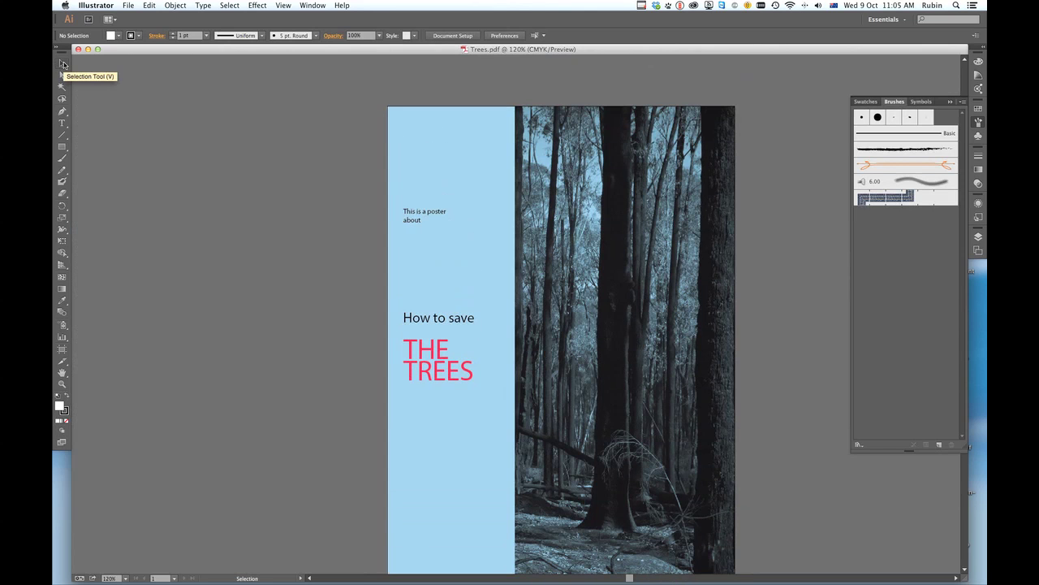
click(408, 137)
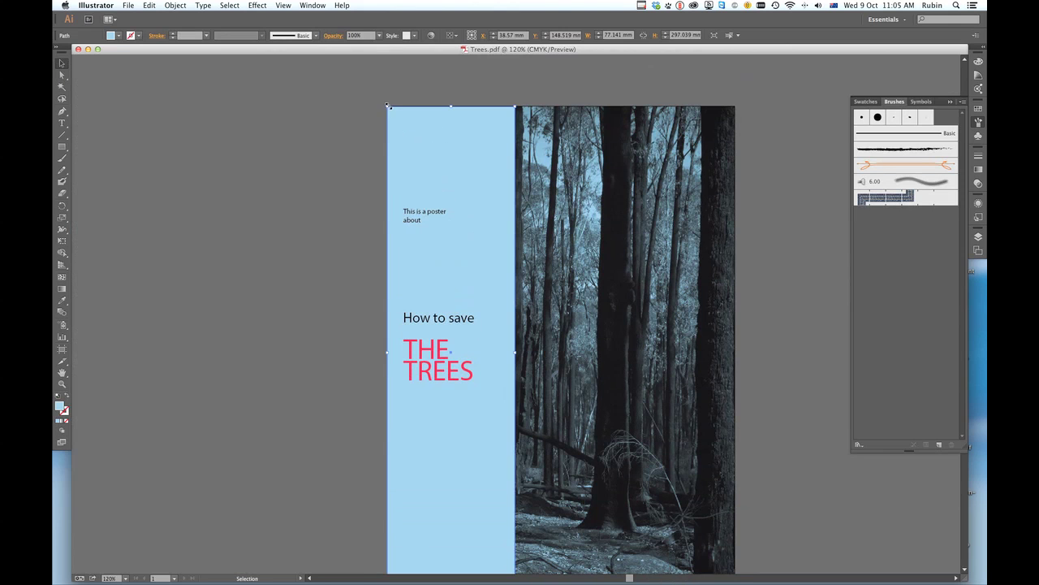
drag(387, 108, 378, 98)
scroll(423, 220, down, 3)
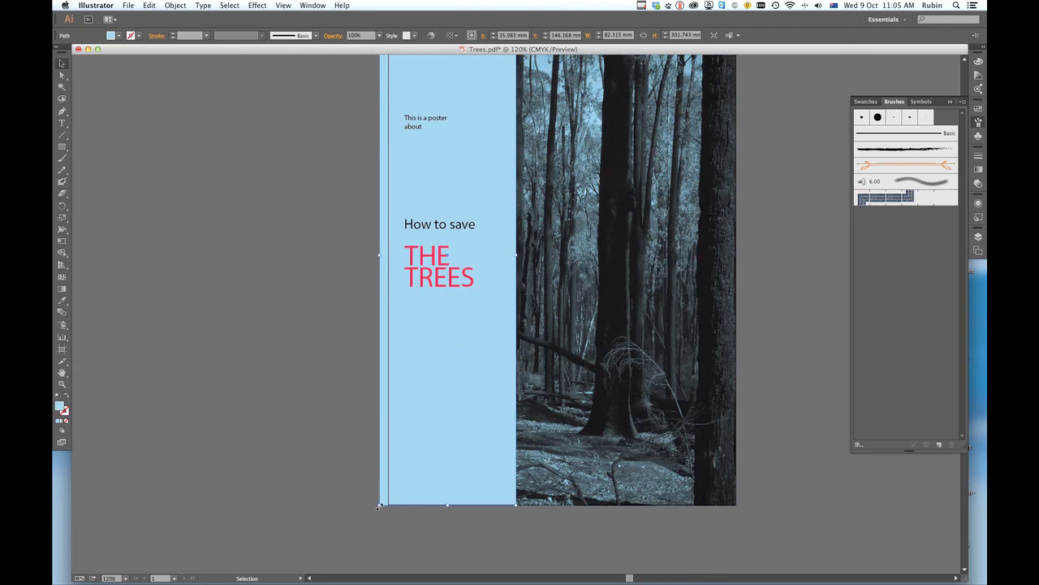
drag(379, 506, 376, 514)
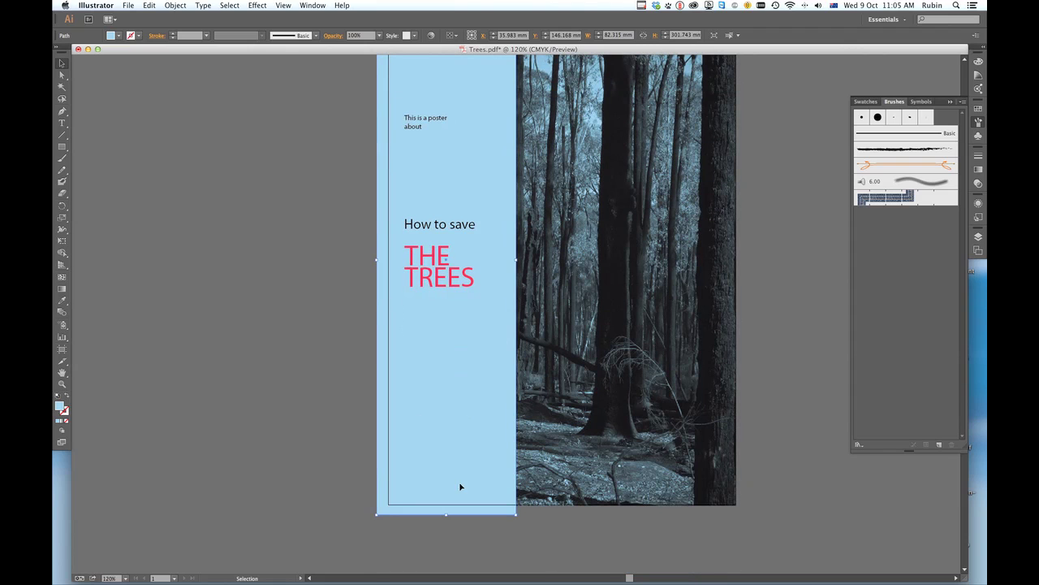
Step: Stretch the forest photo's bottom-right and top-right corners past the page edges
click(592, 405)
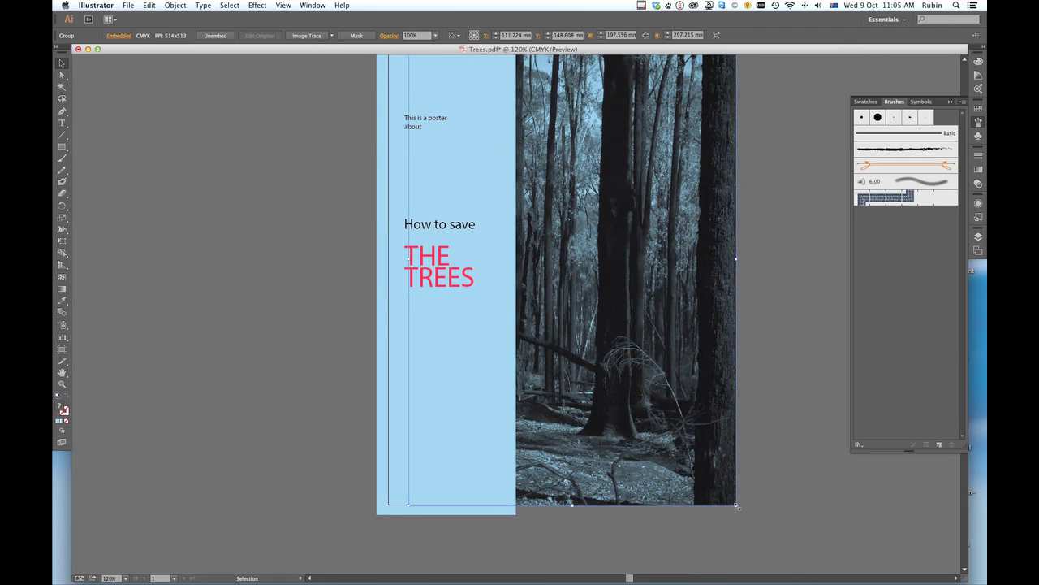
drag(737, 506, 737, 512)
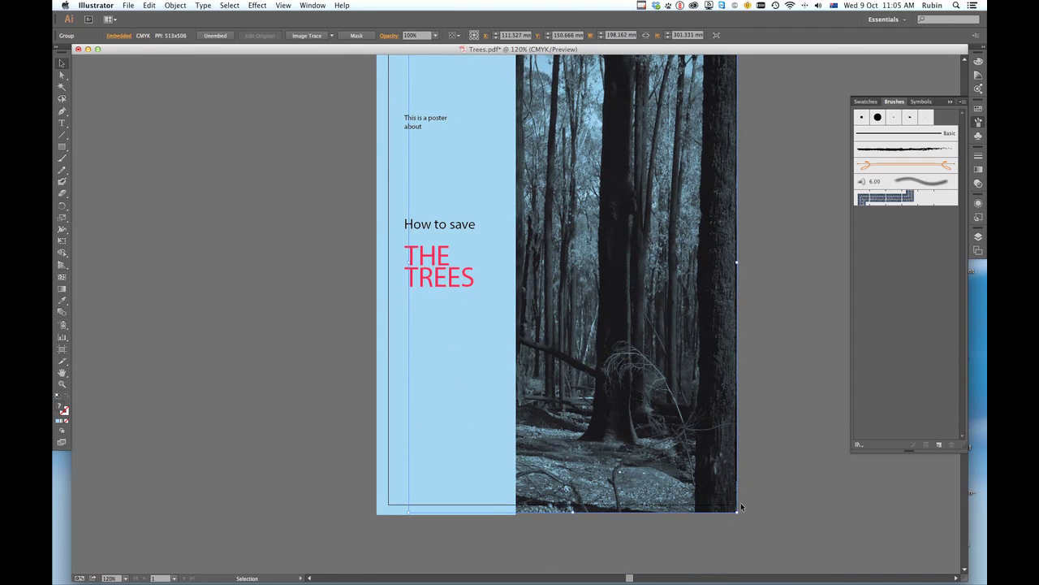
scroll(739, 502, up, 5)
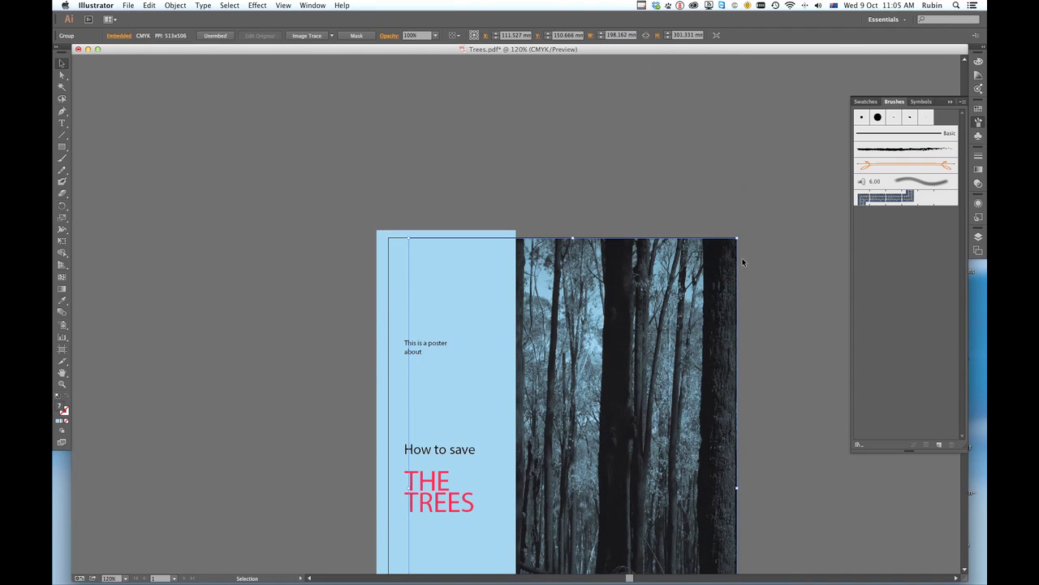
drag(738, 238, 742, 231)
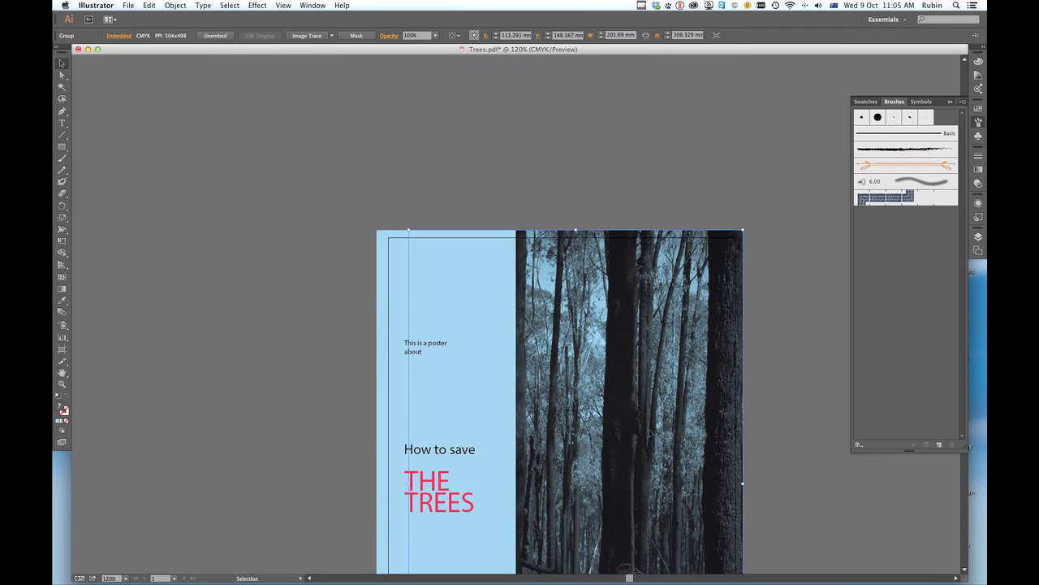
scroll(649, 432, down, 4)
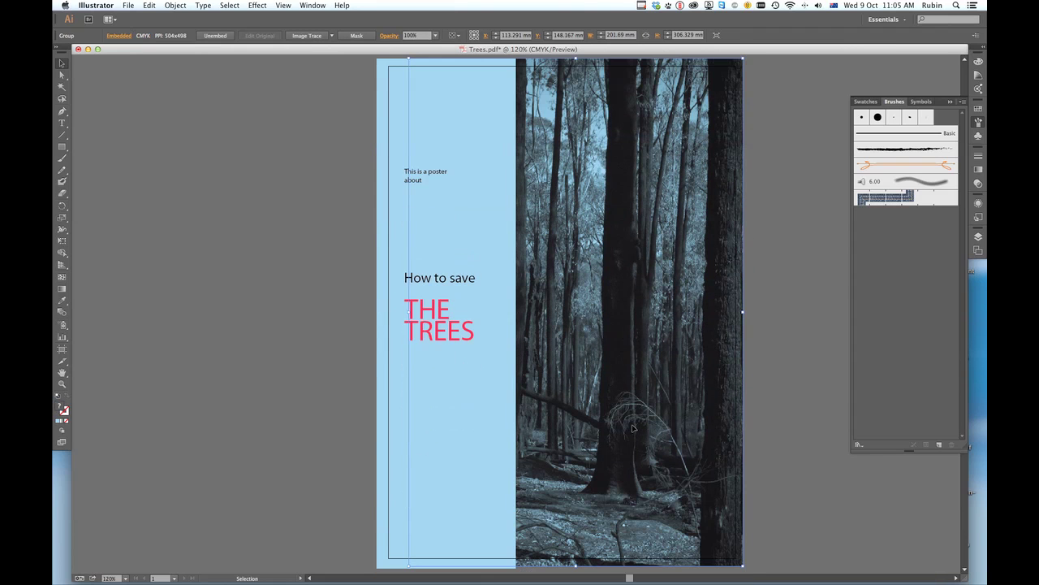
Step: Switch to the Artboard tool to show the 210 × 297 mm A4 page boundary
click(59, 348)
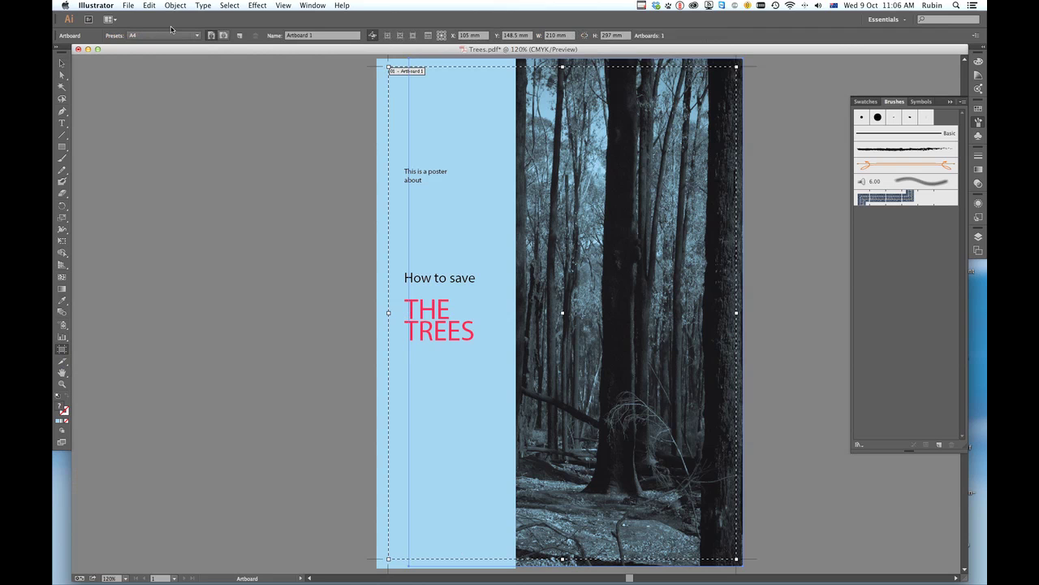
Step: Save a copy named Trees2.pdf and pick the [Smallest File Size] Adobe PDF preset
click(128, 6)
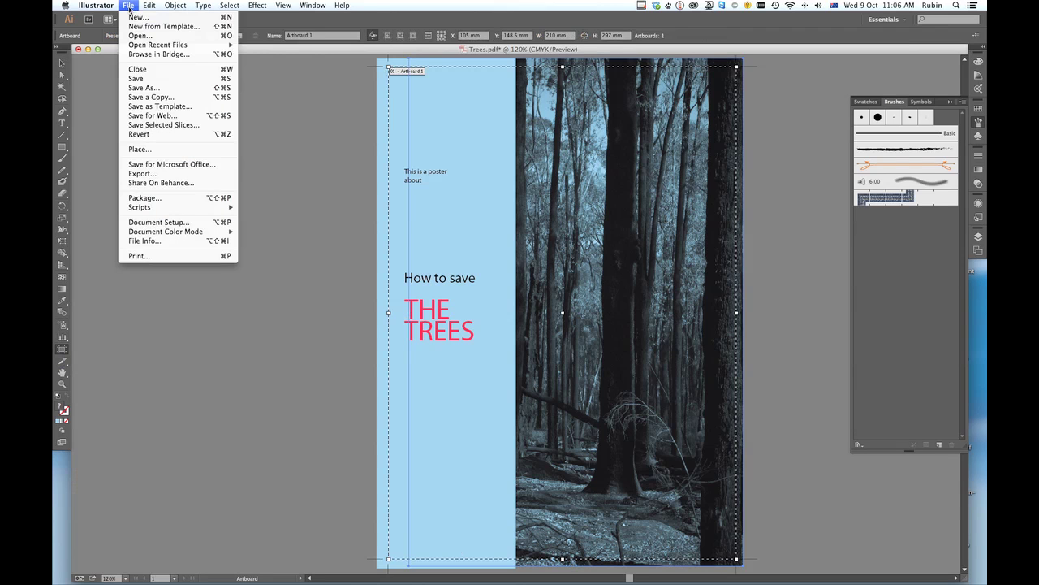
click(143, 89)
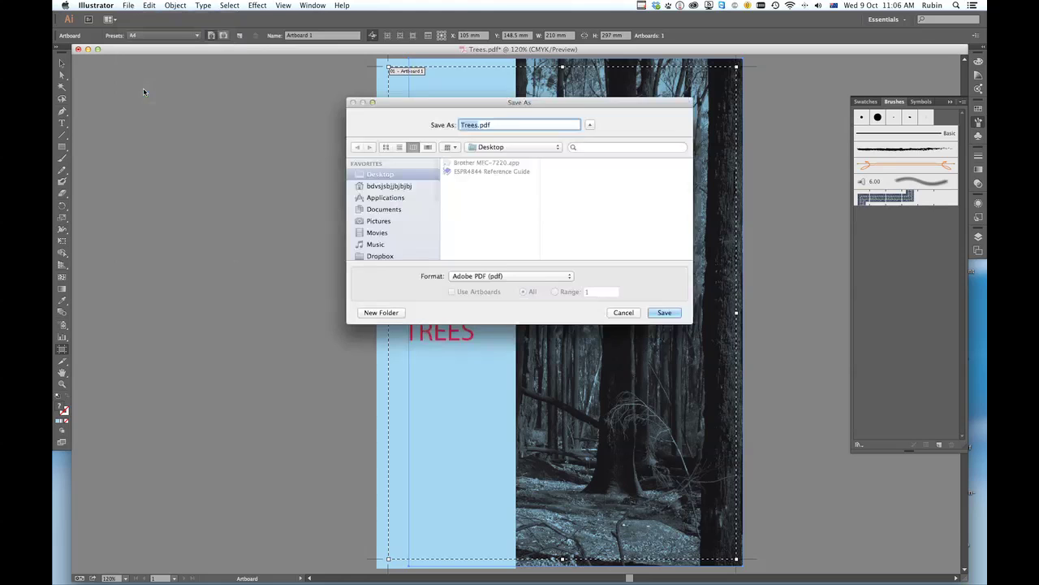
click(477, 125)
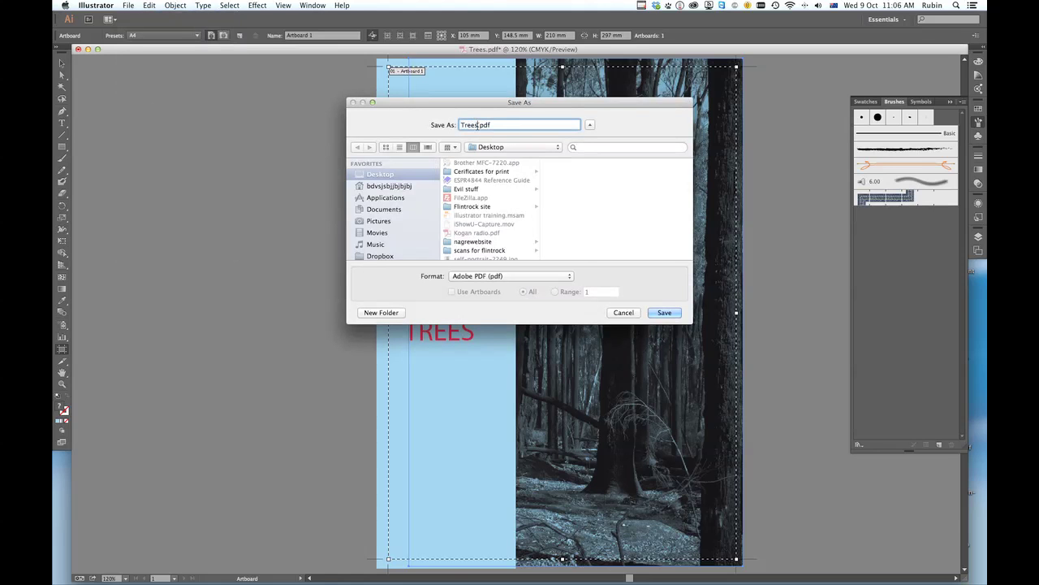
text(2)
click(663, 313)
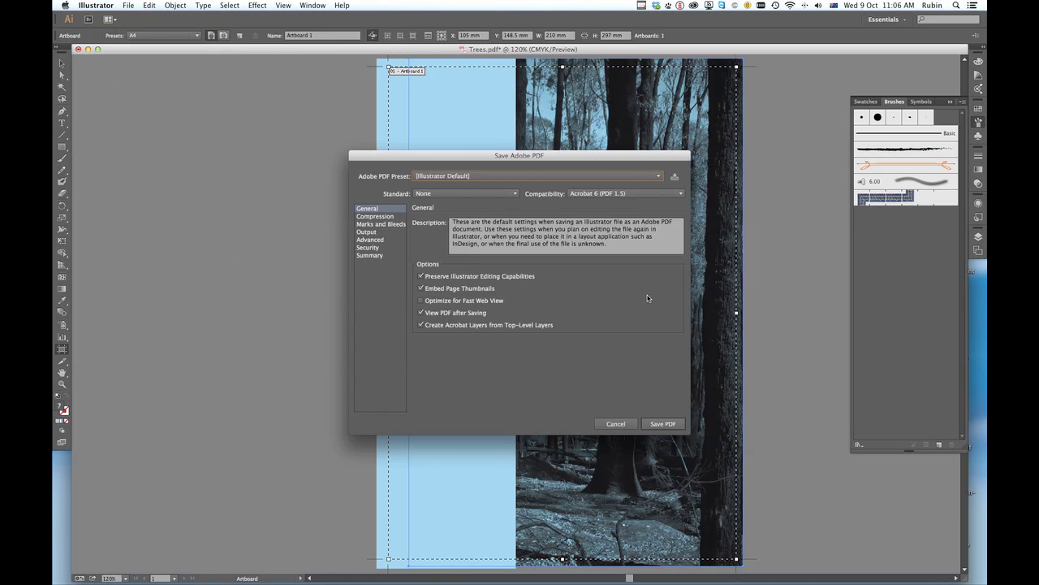
click(658, 178)
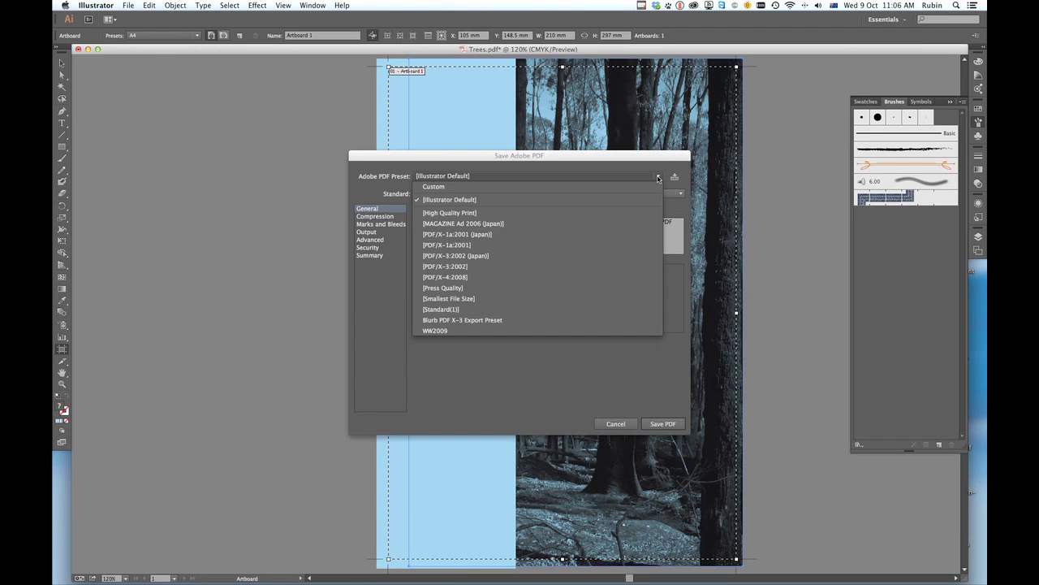
click(623, 301)
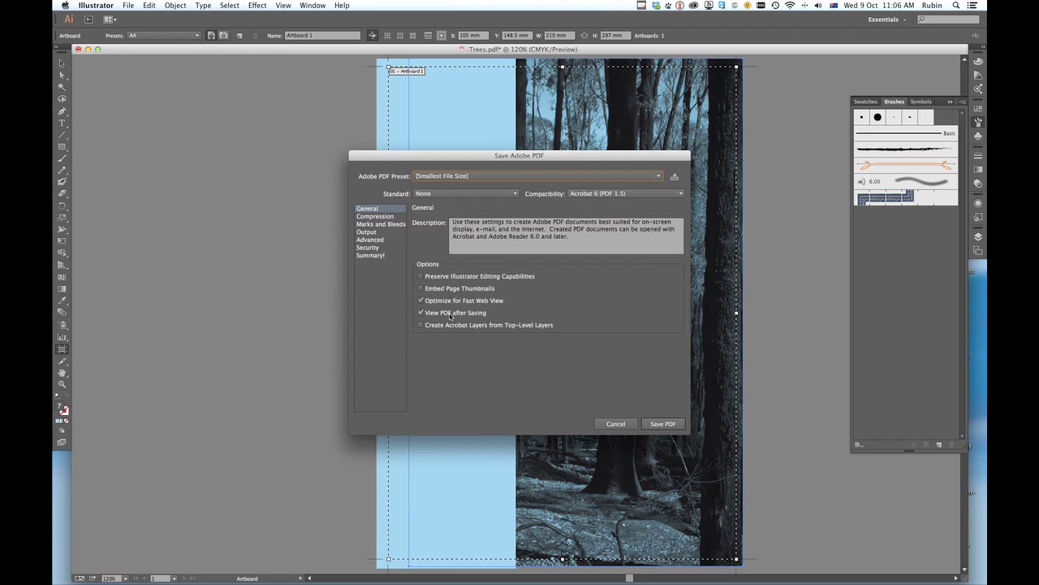
Step: Enable All Printer's Marks and set a 3 mm bleed linked to all four sides
click(385, 225)
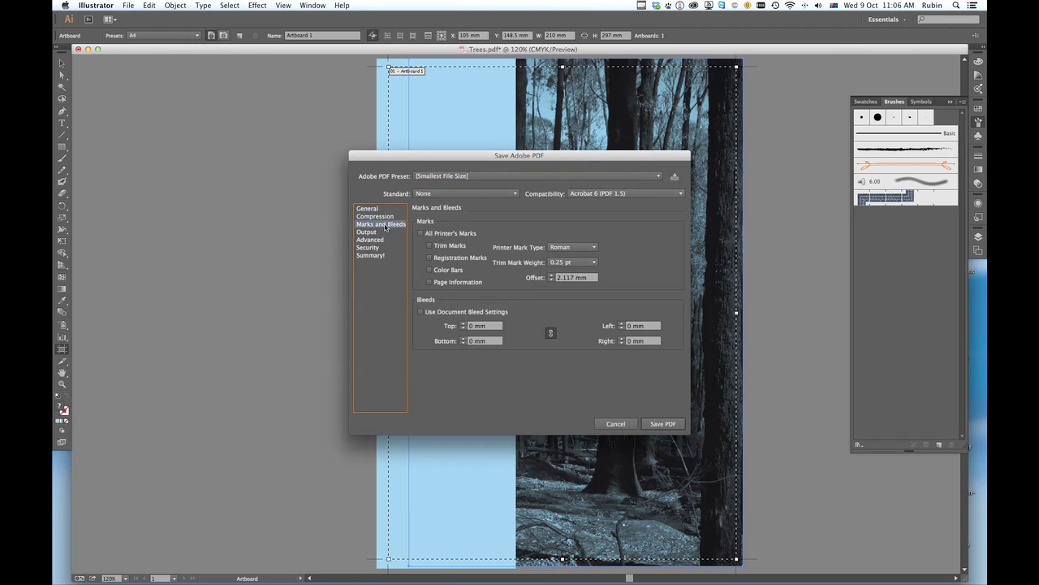
click(420, 233)
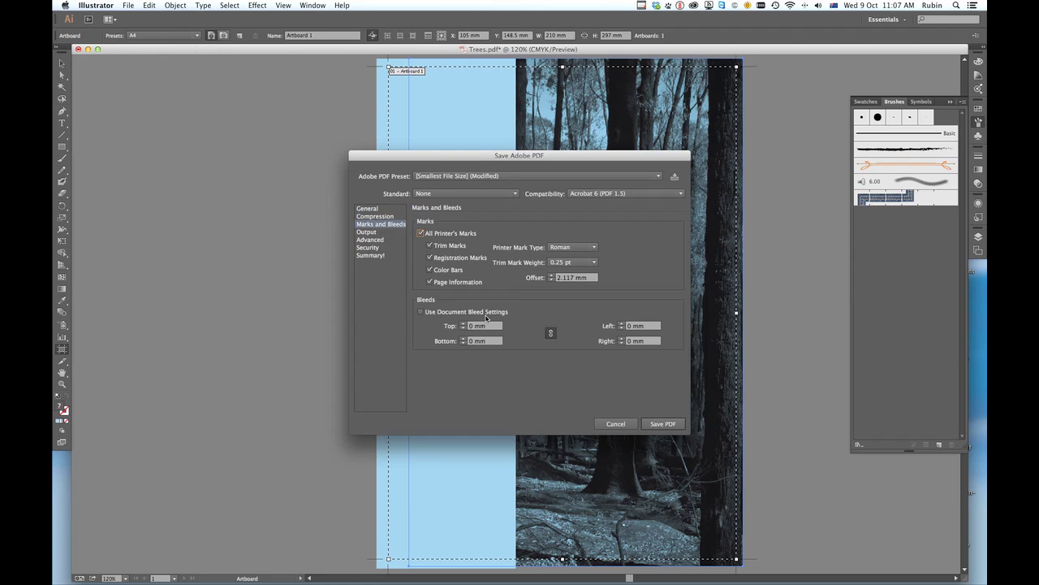
click(472, 326)
triple_click(472, 326)
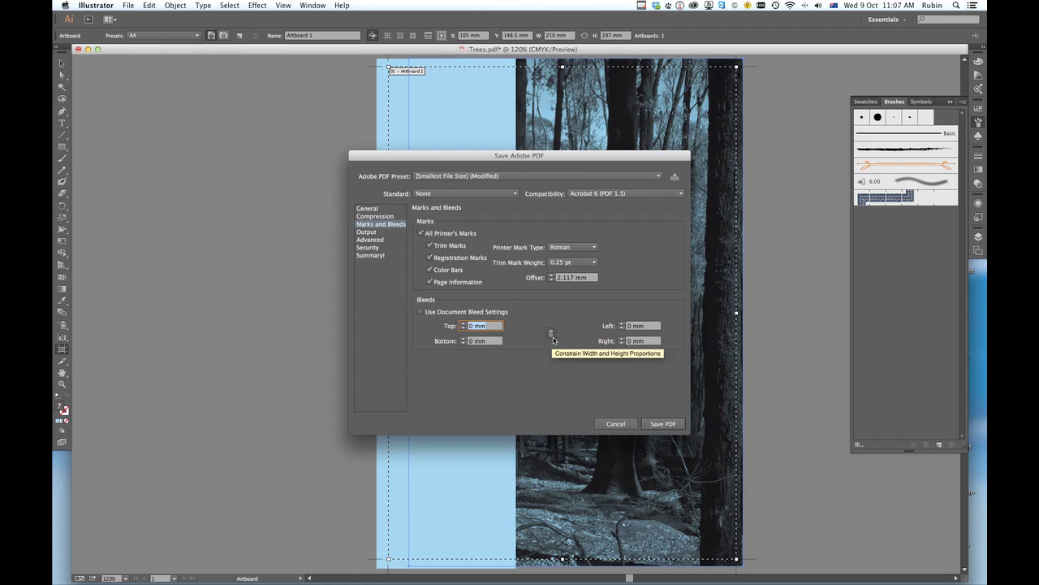
text(3)
key(Tab)
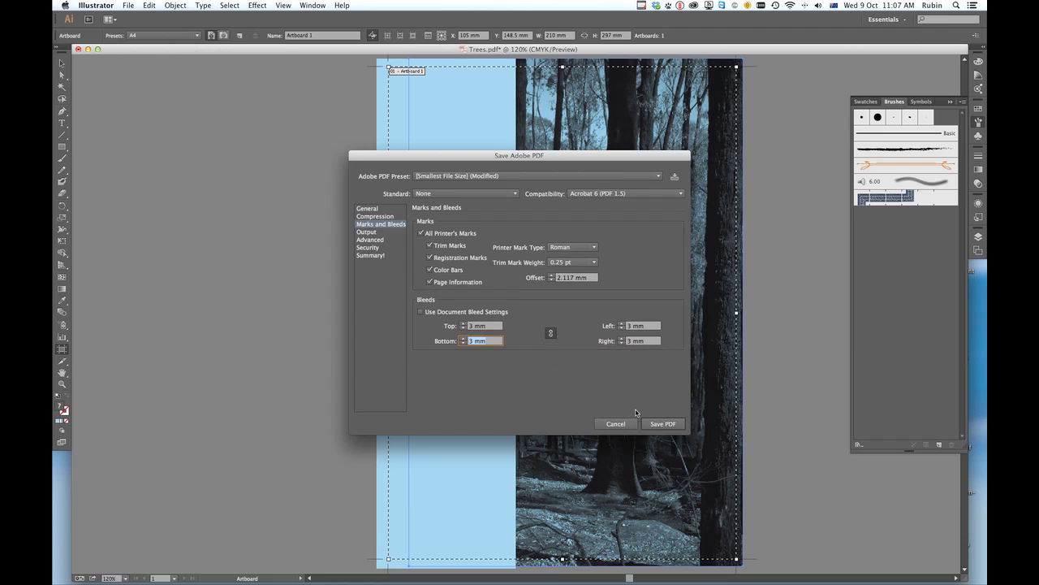
Step: Save the PDF and accept the Preserve Editing Capabilities warning
click(658, 424)
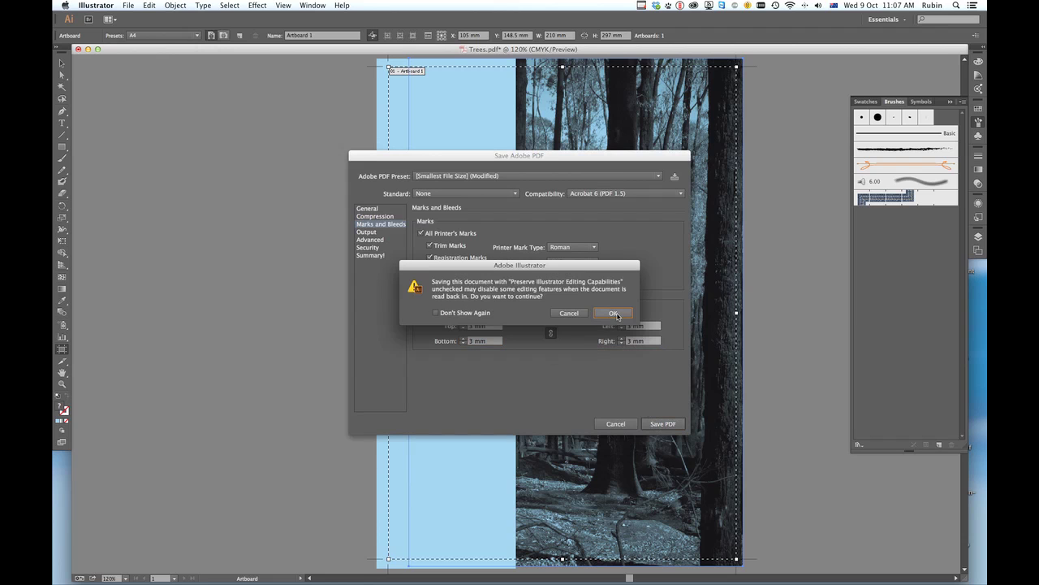
click(613, 314)
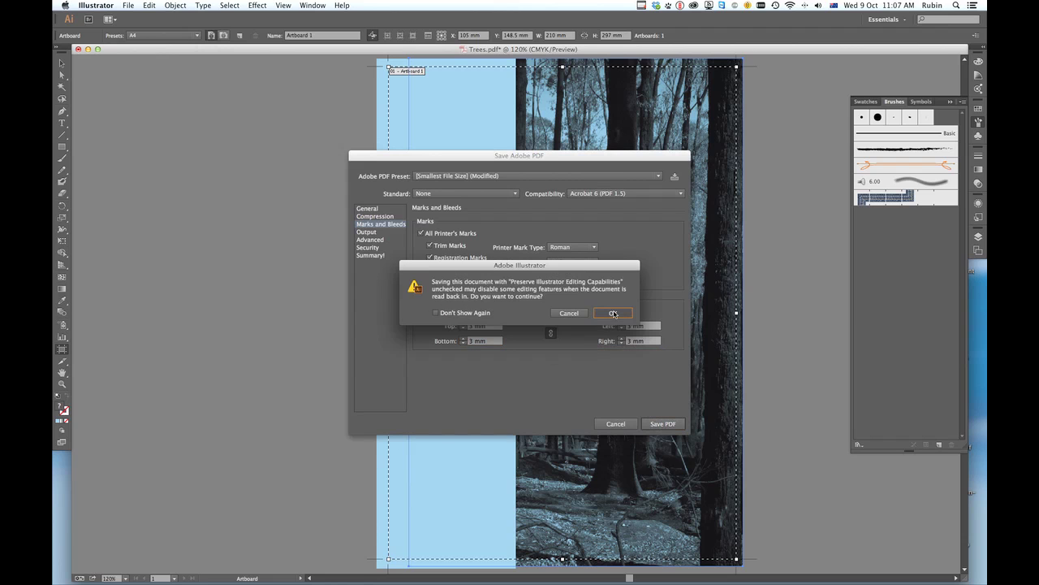